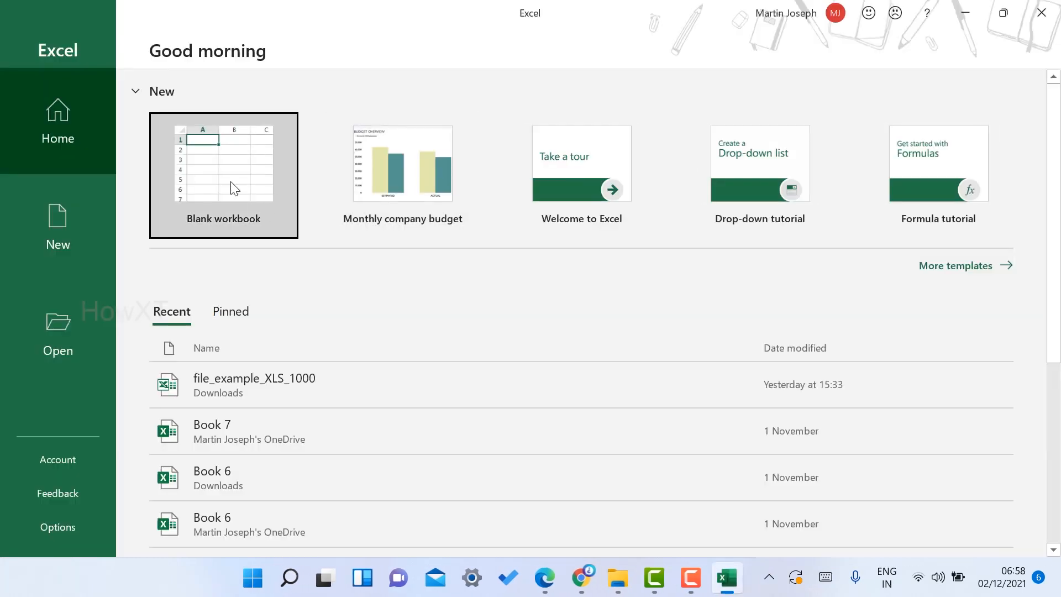
Step: Create a blank workbook and select cell C3
click(218, 184)
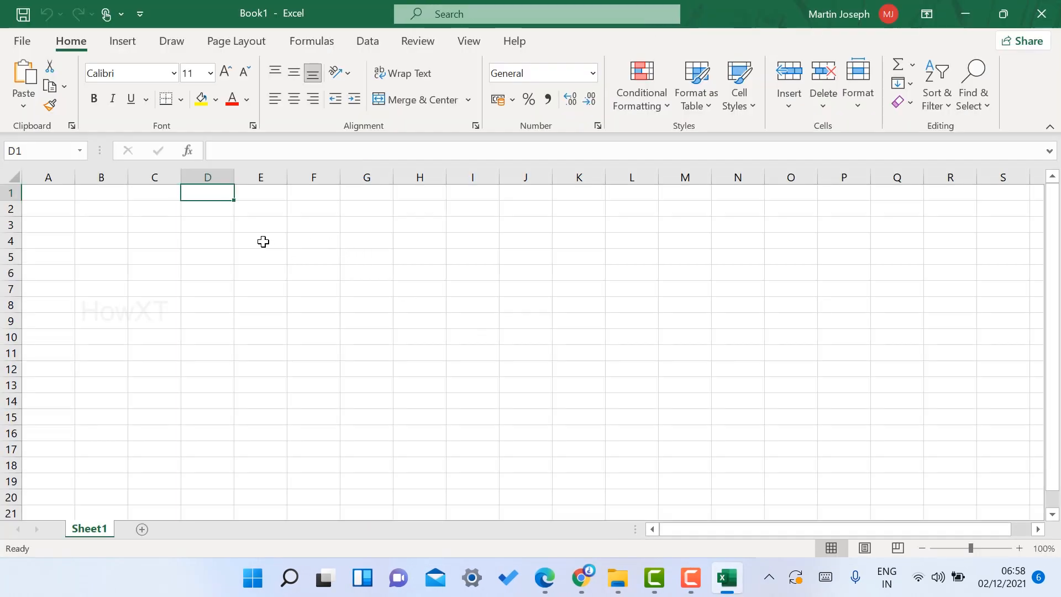
click(163, 227)
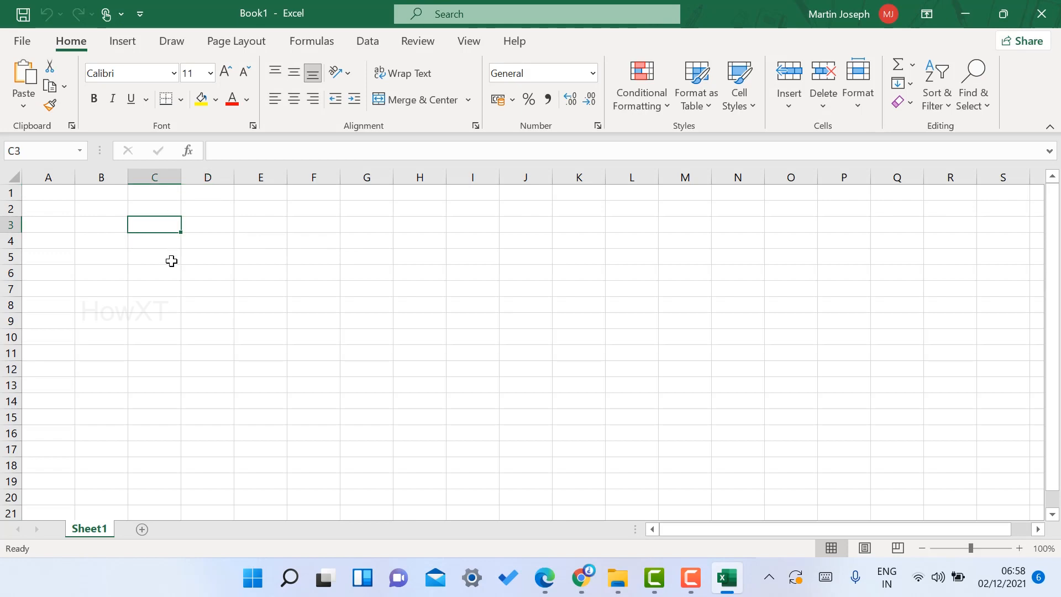
Step: Copy all the text of Employee Extension List.pdf from Edge and paste it into cell C3 of the Excel workbook
key(alt+Tab)
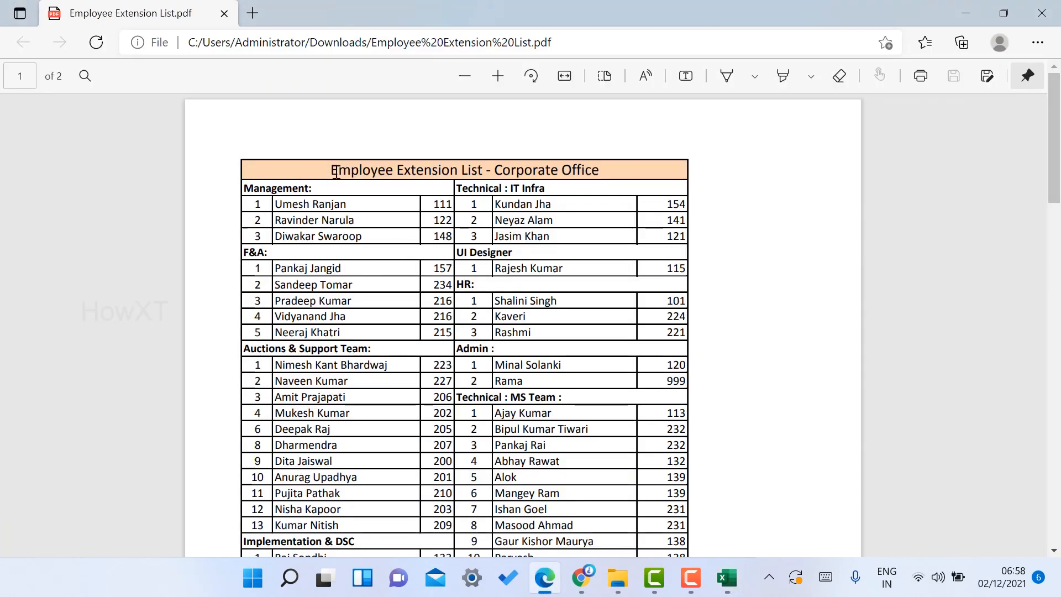
drag(338, 170, 428, 282)
click(330, 176)
key(ctrl+a)
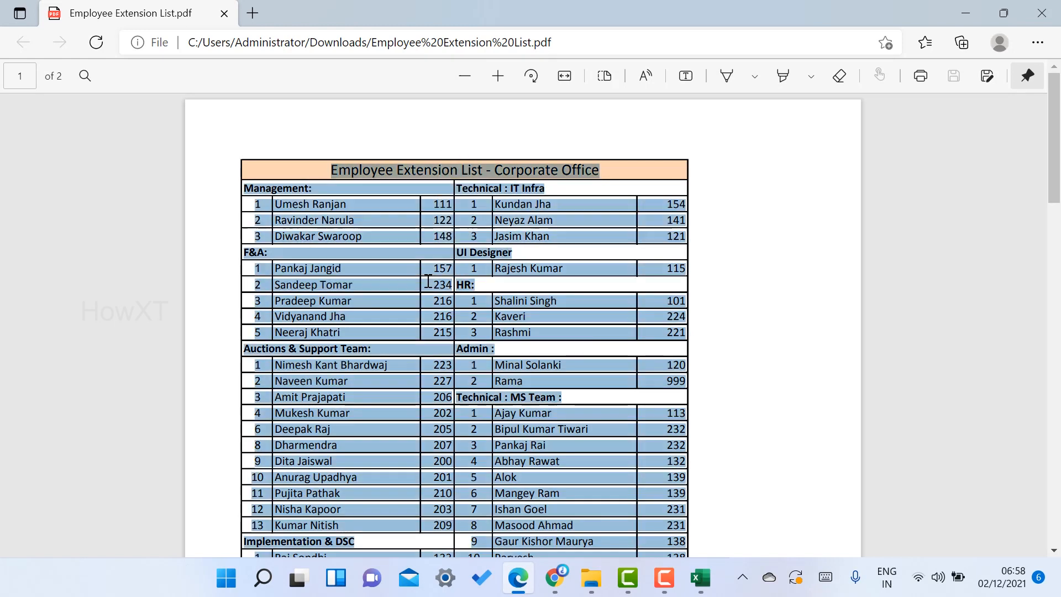
key(alt+Tab)
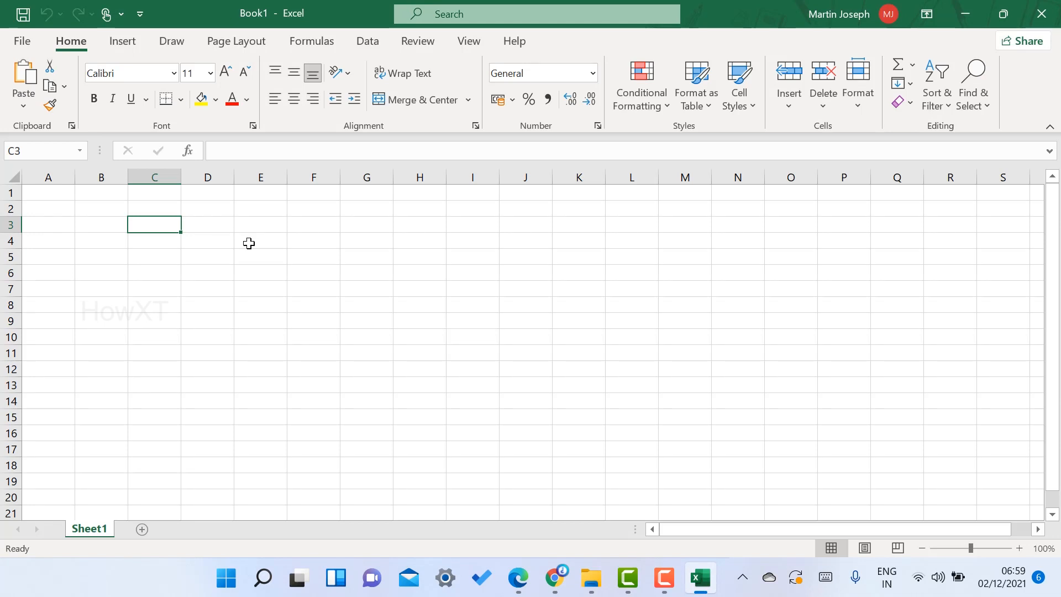
key(ctrl+v)
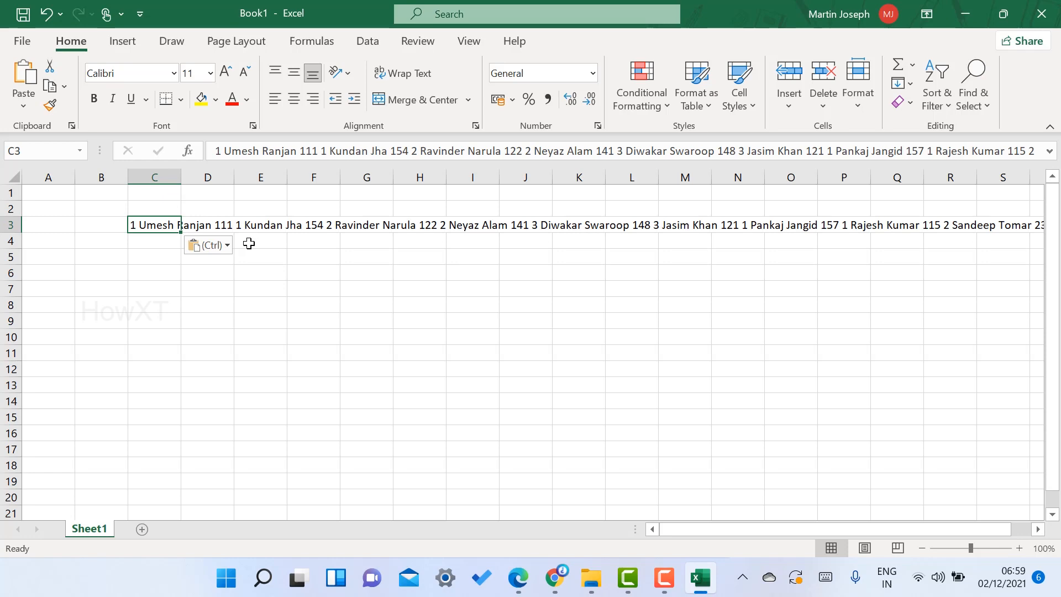
Step: Compare the pasted text with the PDF table in Edge and delete the contents of cell C3
key(alt+Tab)
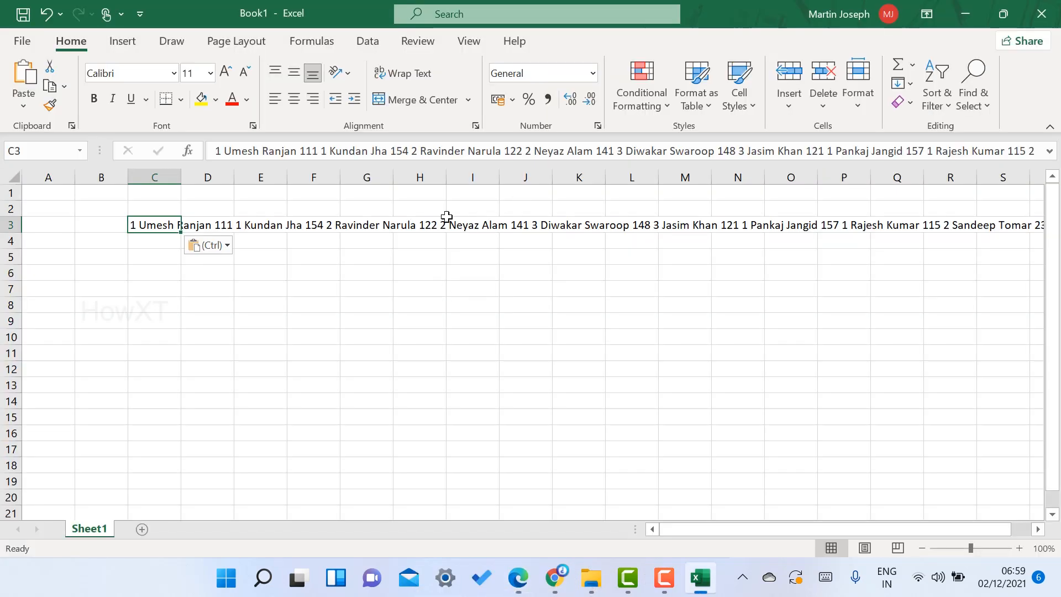
click(359, 211)
click(188, 222)
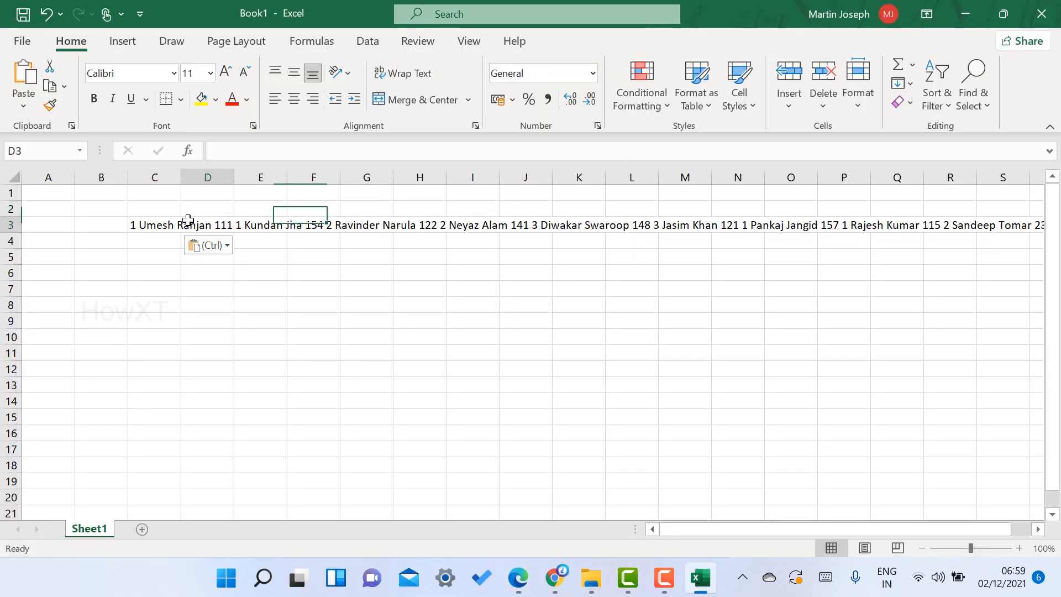
click(158, 229)
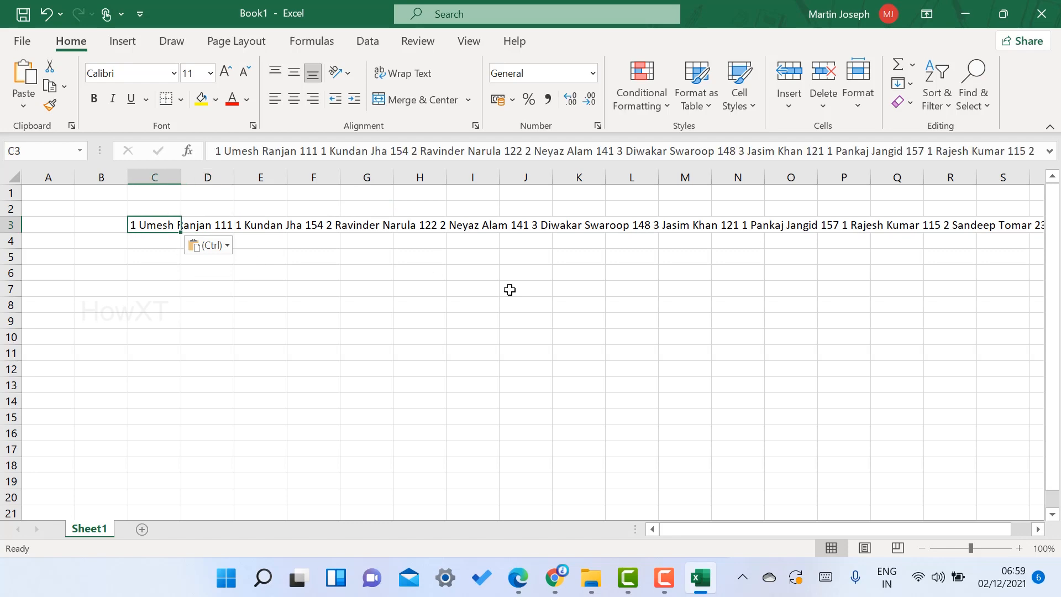
key(alt+Tab)
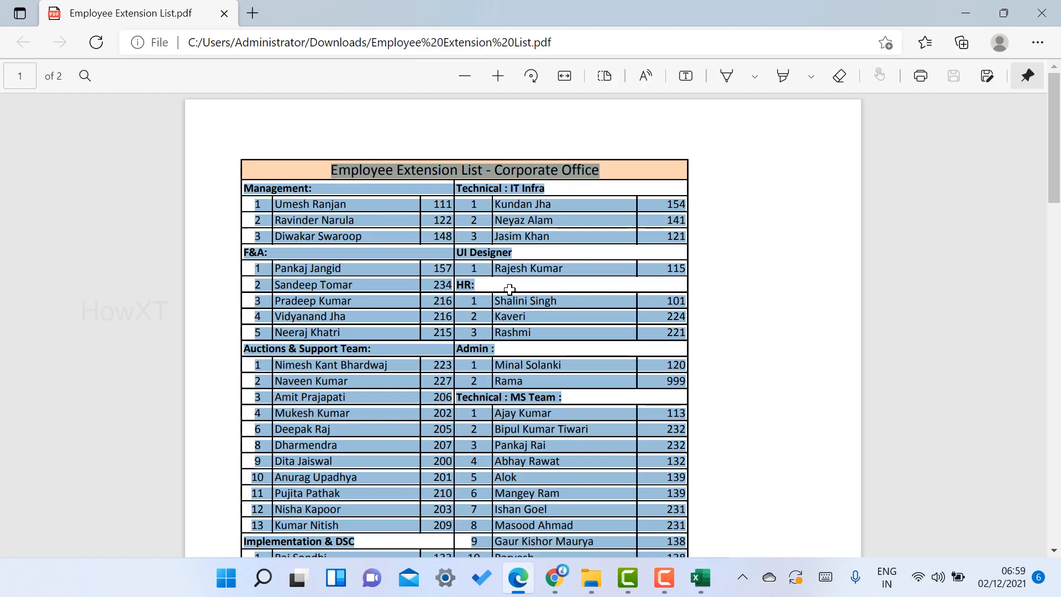
key(alt+Tab)
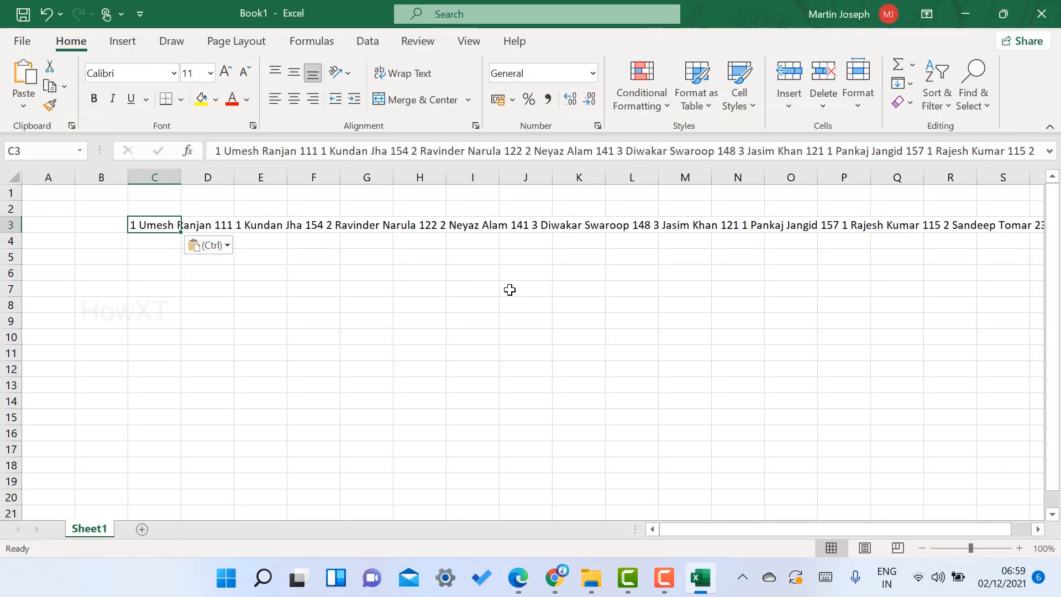
key(Delete)
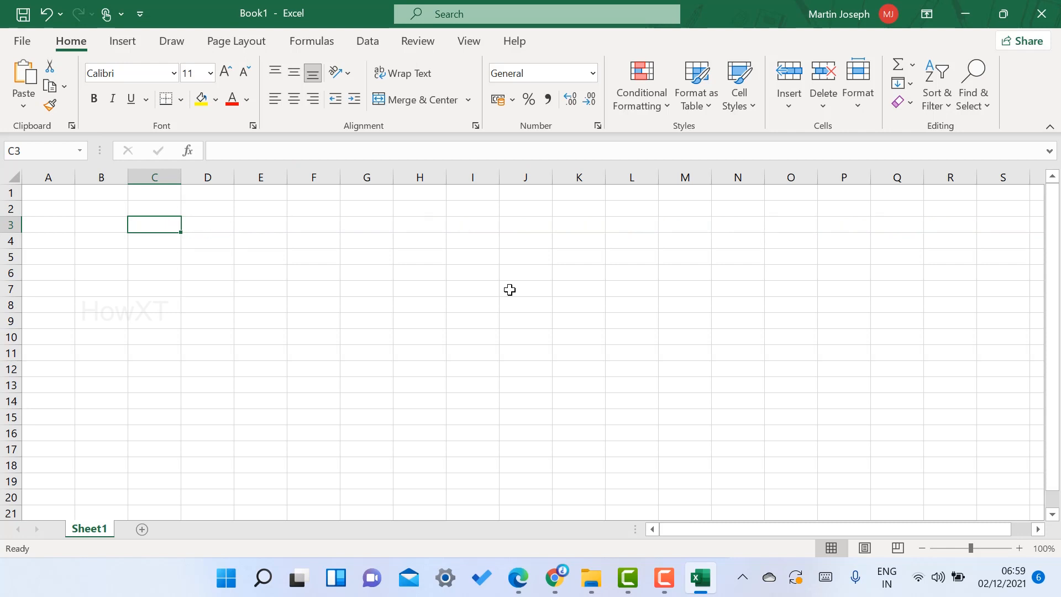
Step: With cell B4 selected, get data from the PDF file Employee Extension List in the Downloads folder
click(100, 235)
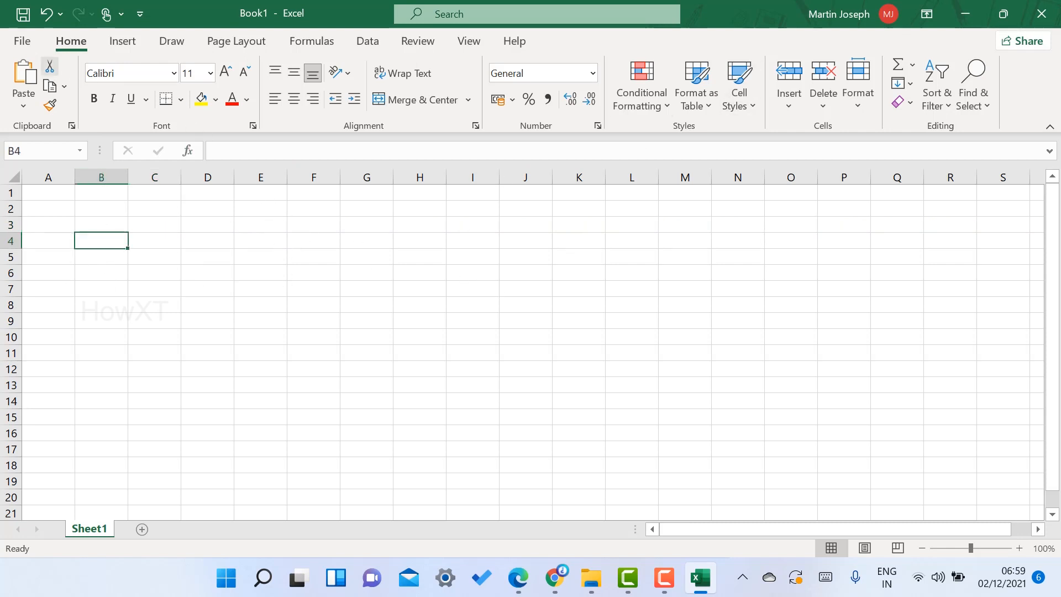
click(369, 44)
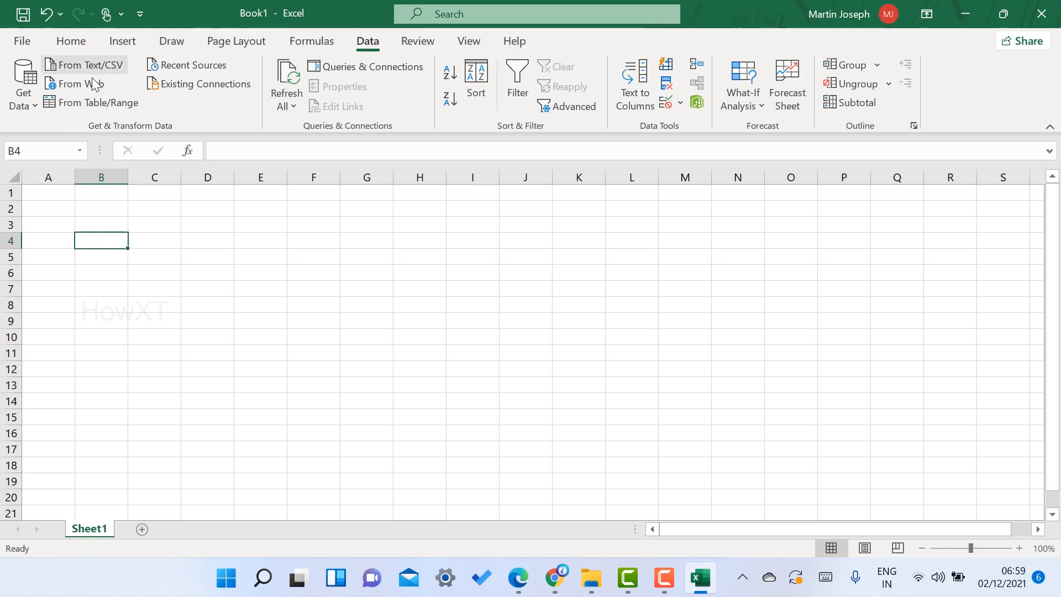
click(27, 97)
mouse_move(34, 133)
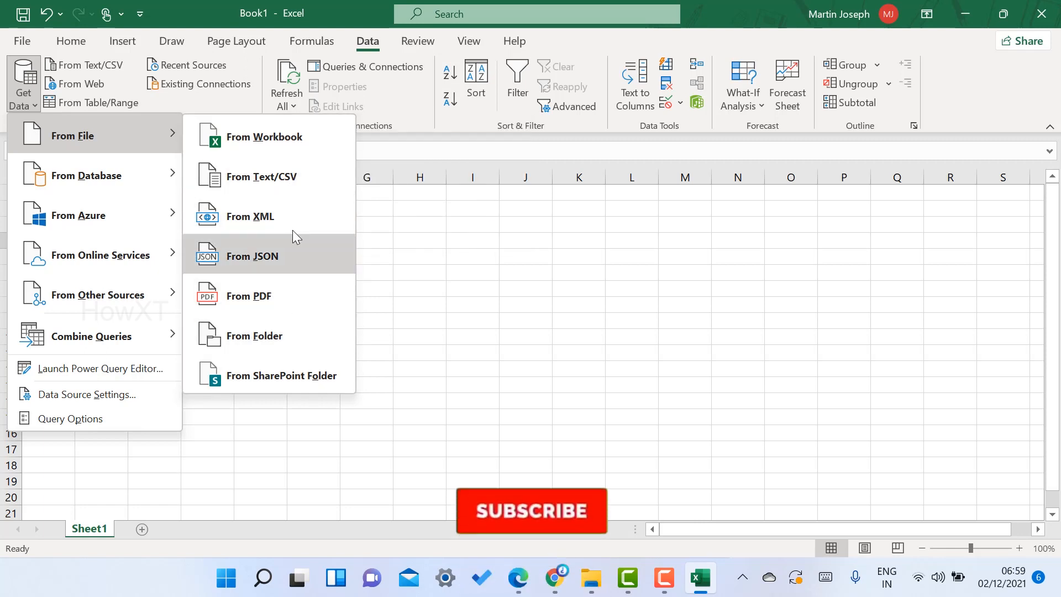
click(239, 304)
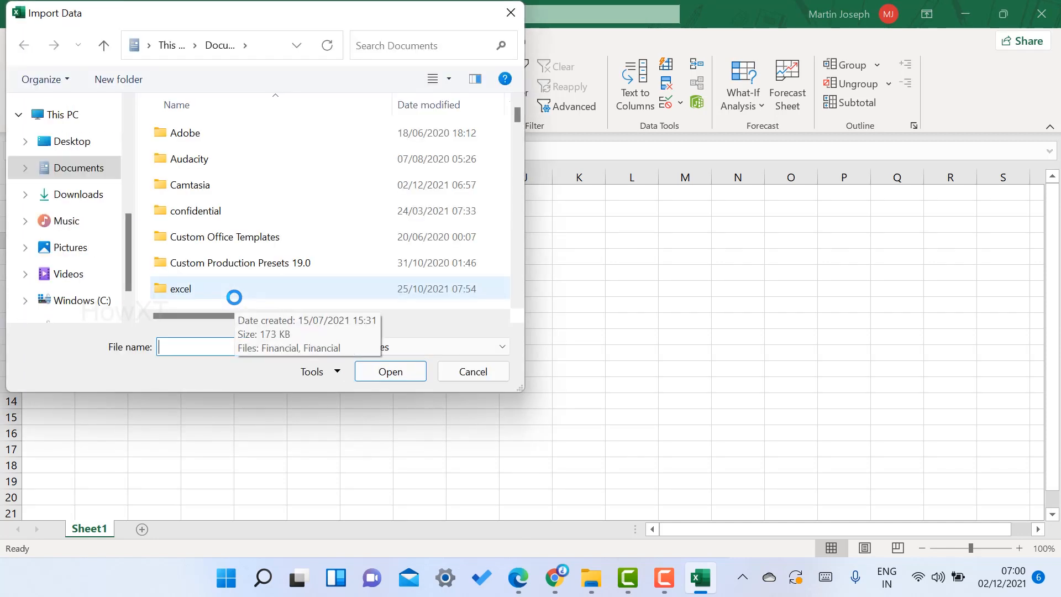
click(94, 200)
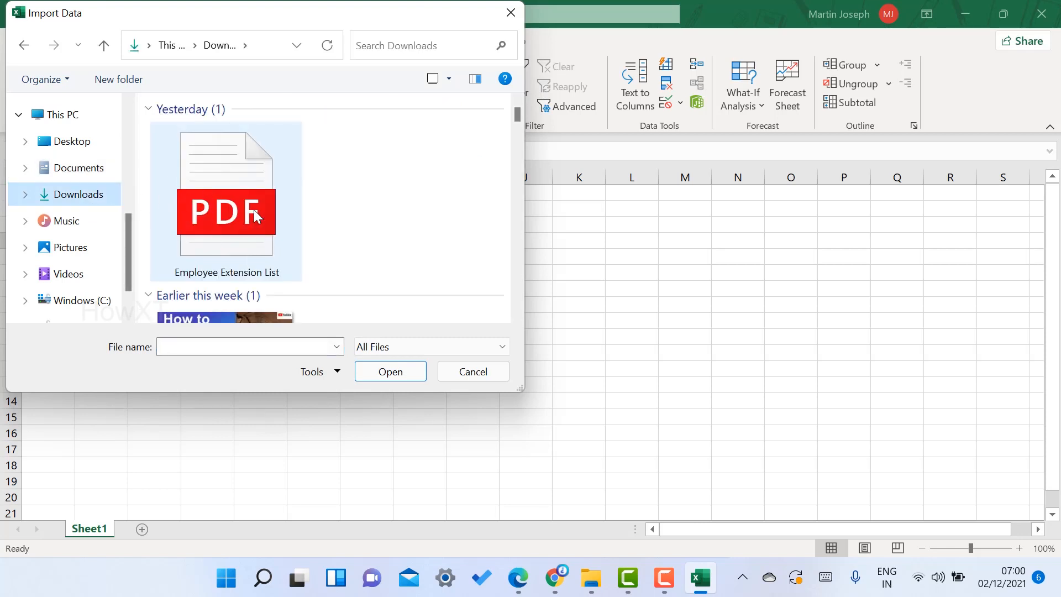
click(232, 184)
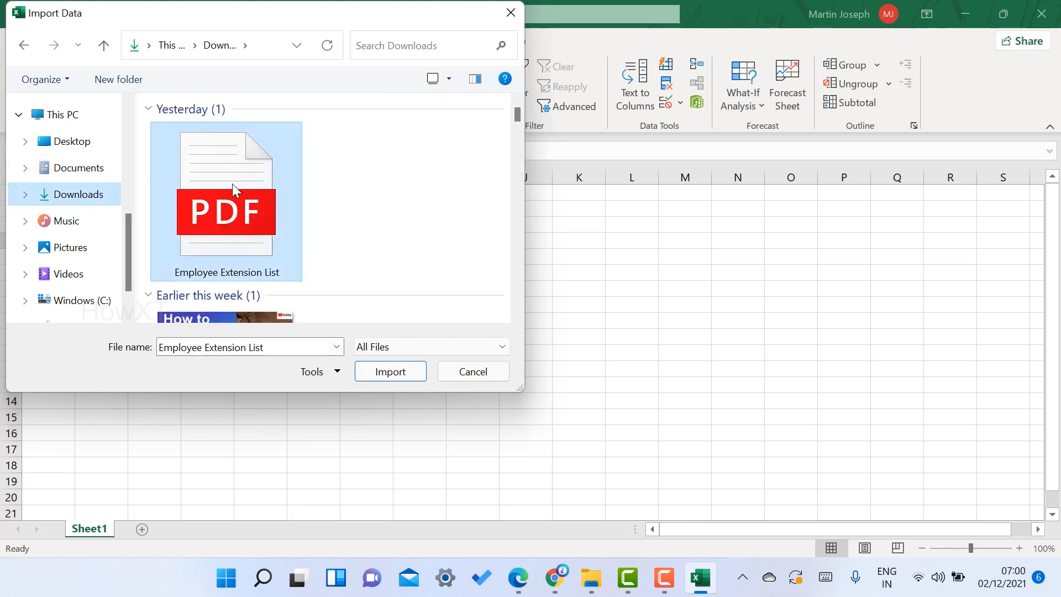
click(390, 372)
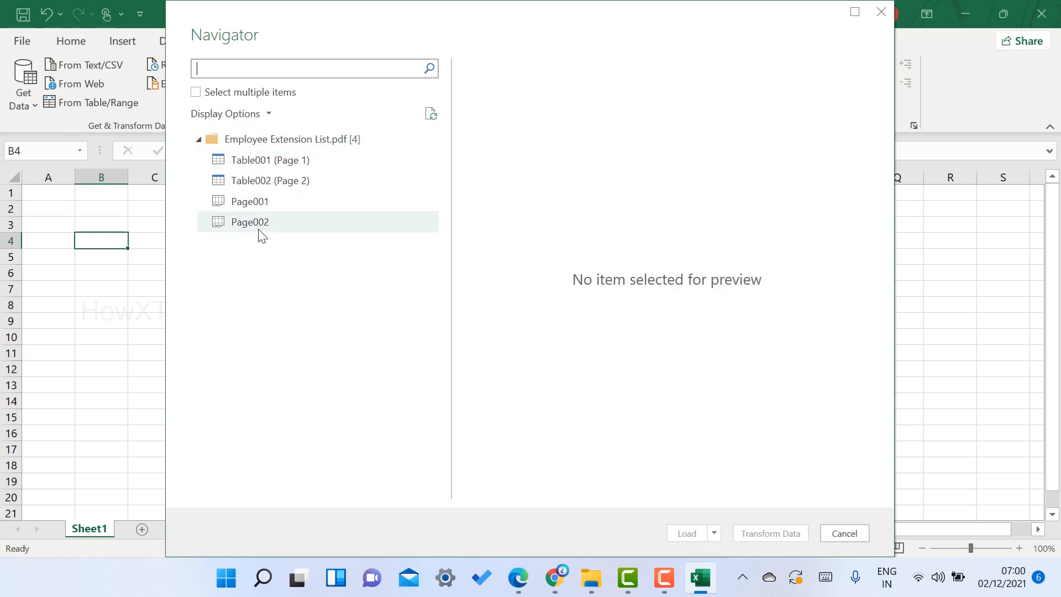
Step: Review both pages of Employee Extension List.pdf in Edge and return to the import Navigator in Excel
click(519, 577)
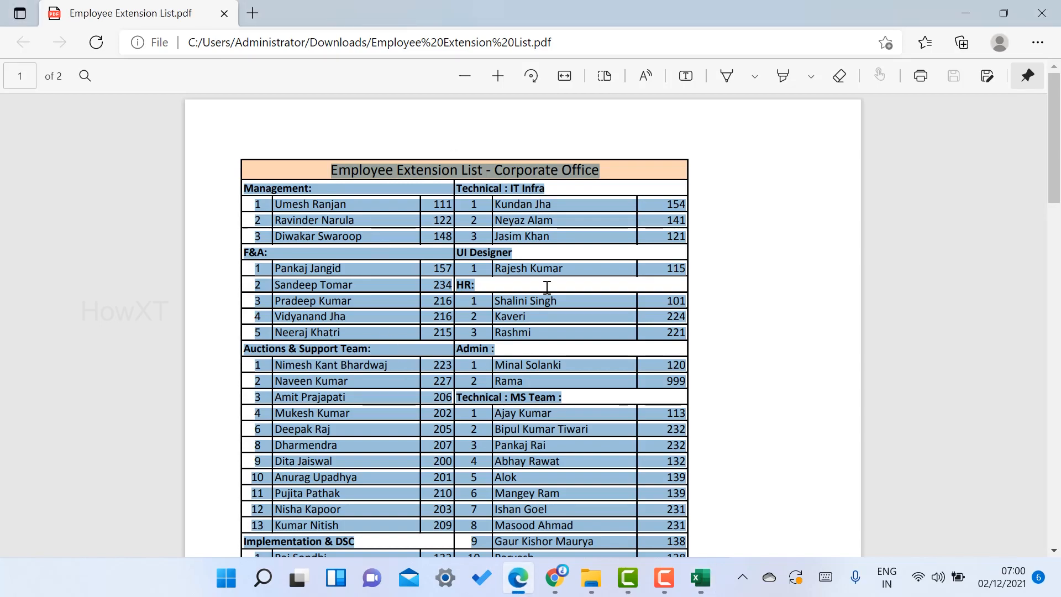
click(719, 212)
scroll(744, 211, down, 10)
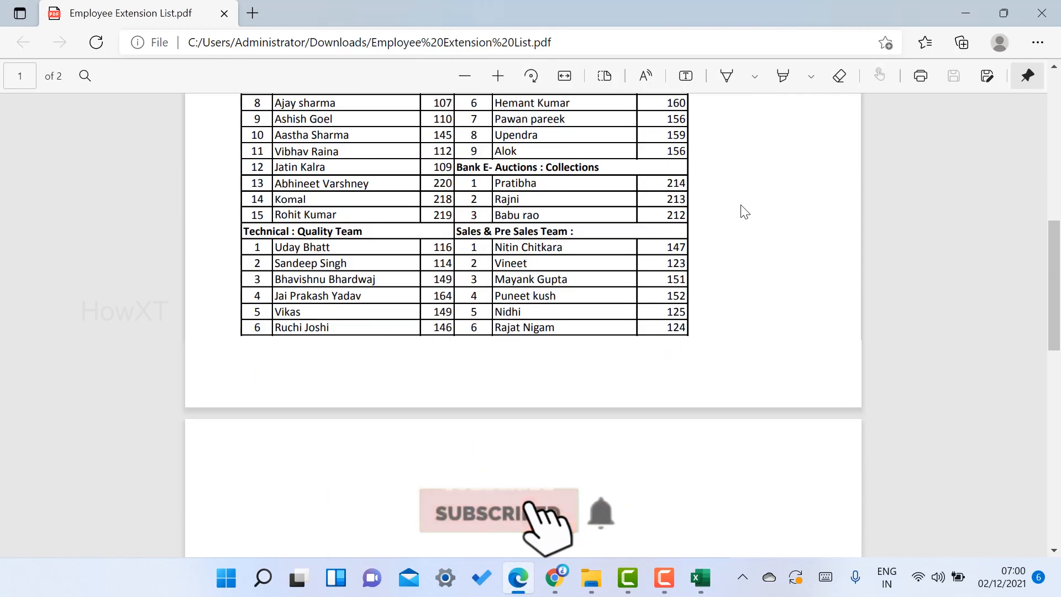
scroll(744, 212, down, 10)
scroll(744, 212, up, 8)
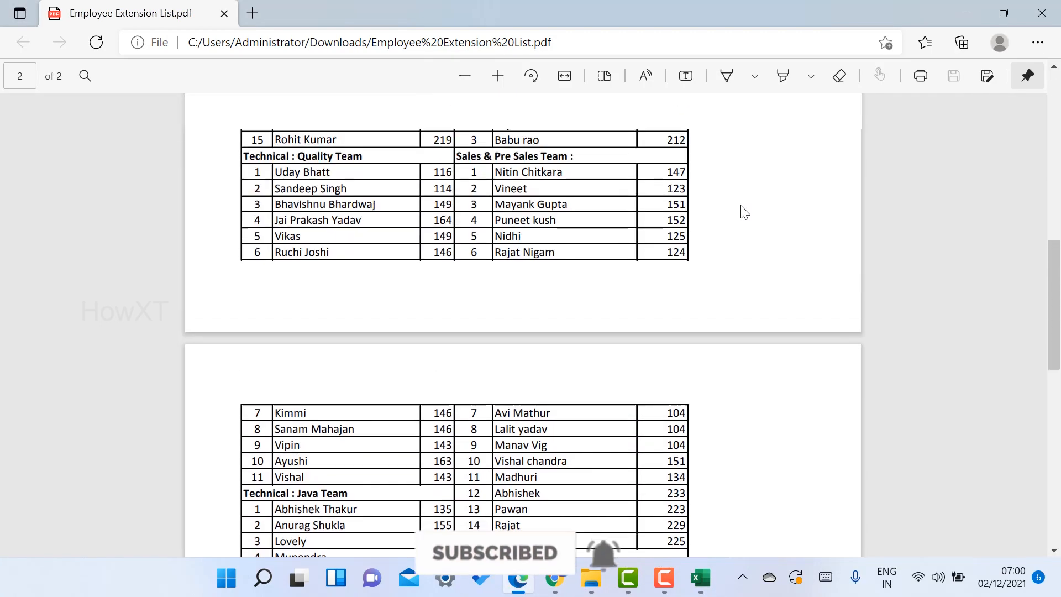
scroll(744, 212, up, 8)
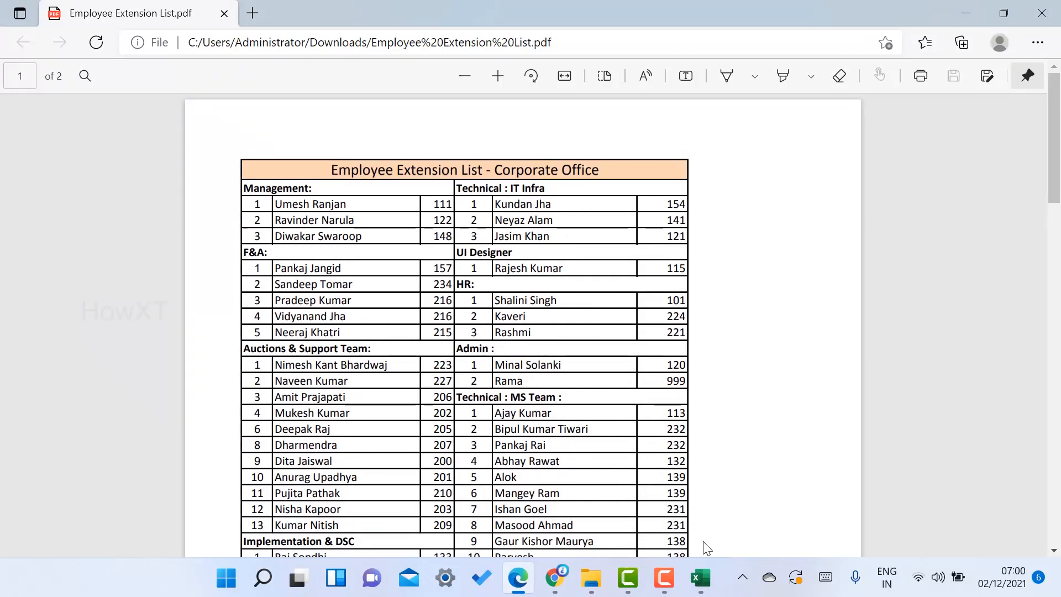
click(700, 577)
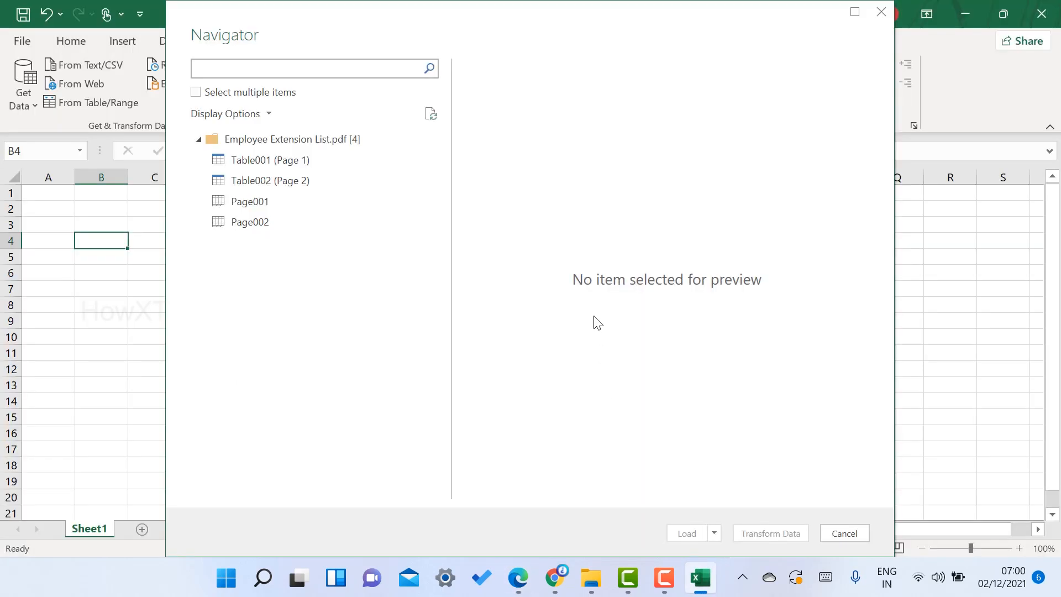
Step: Preview Table001 (Page 1), Table002 (Page 2), Page001 and Page002 of the PDF to compare the tables with the pages
click(279, 166)
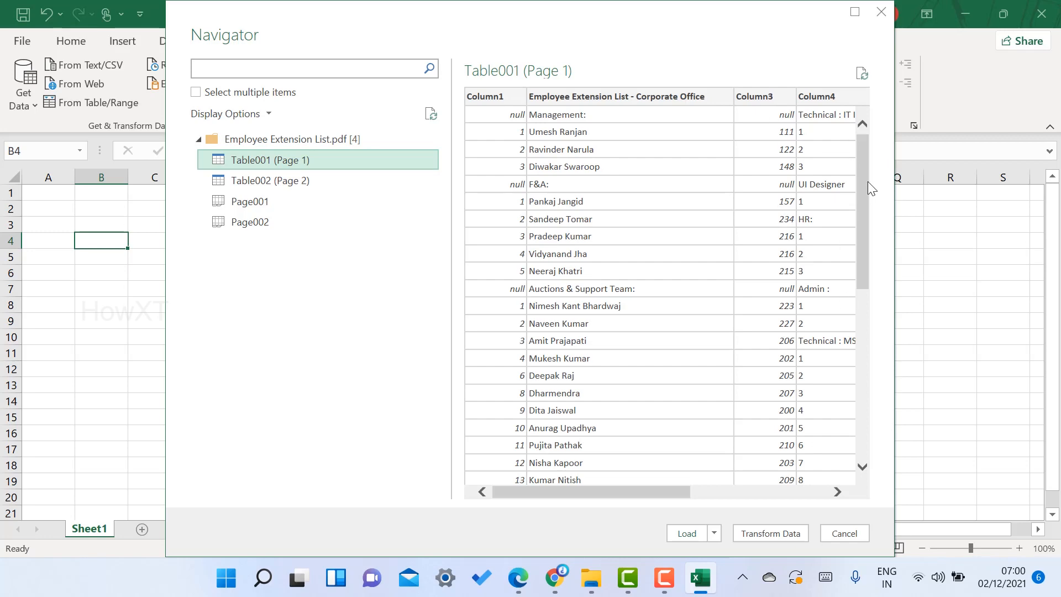
drag(629, 490, 536, 479)
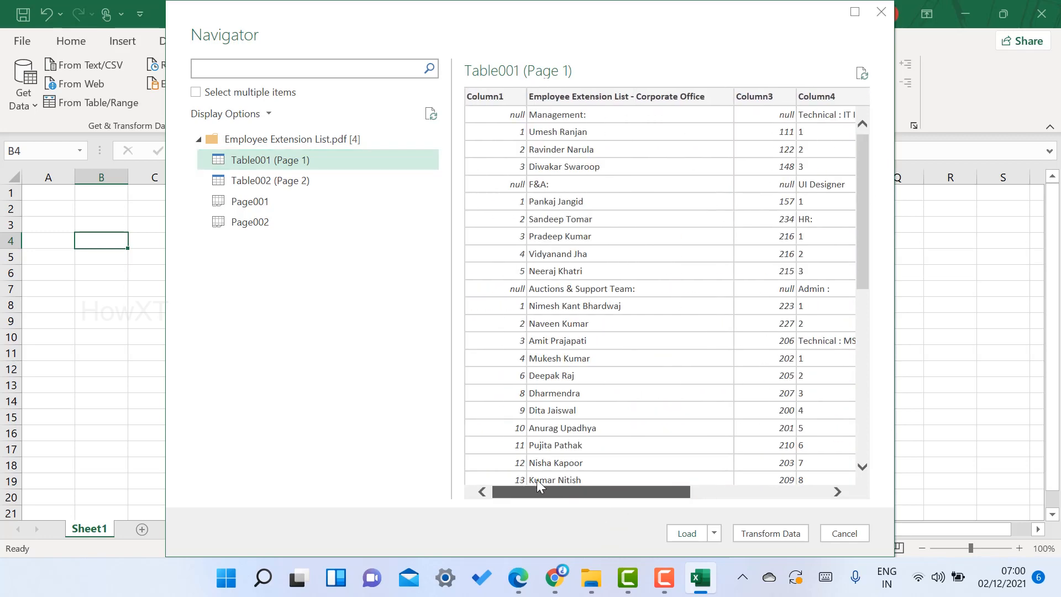
click(283, 181)
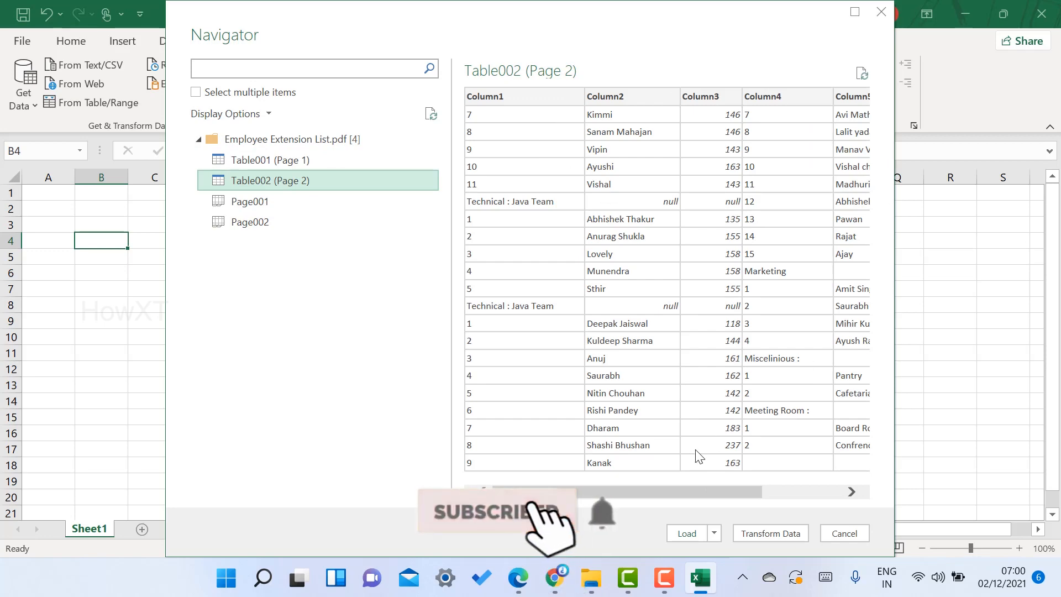
drag(689, 492, 510, 500)
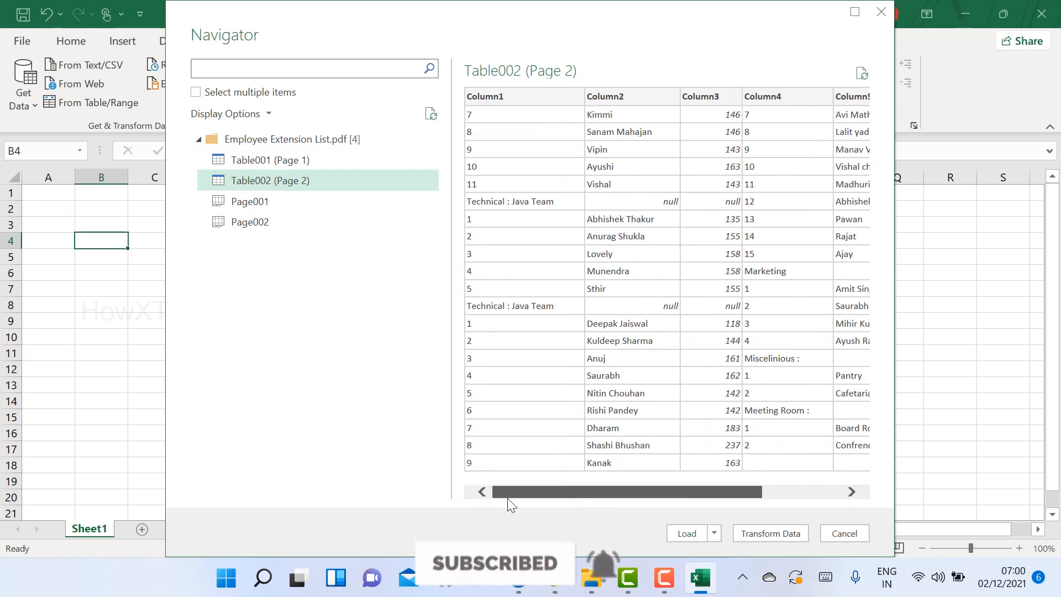
click(249, 204)
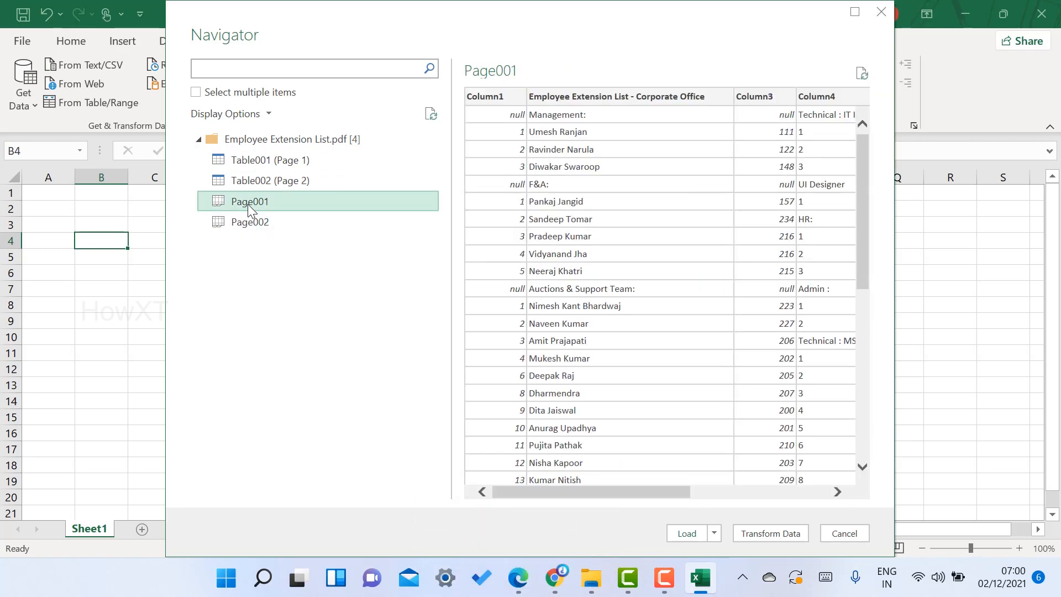
click(251, 223)
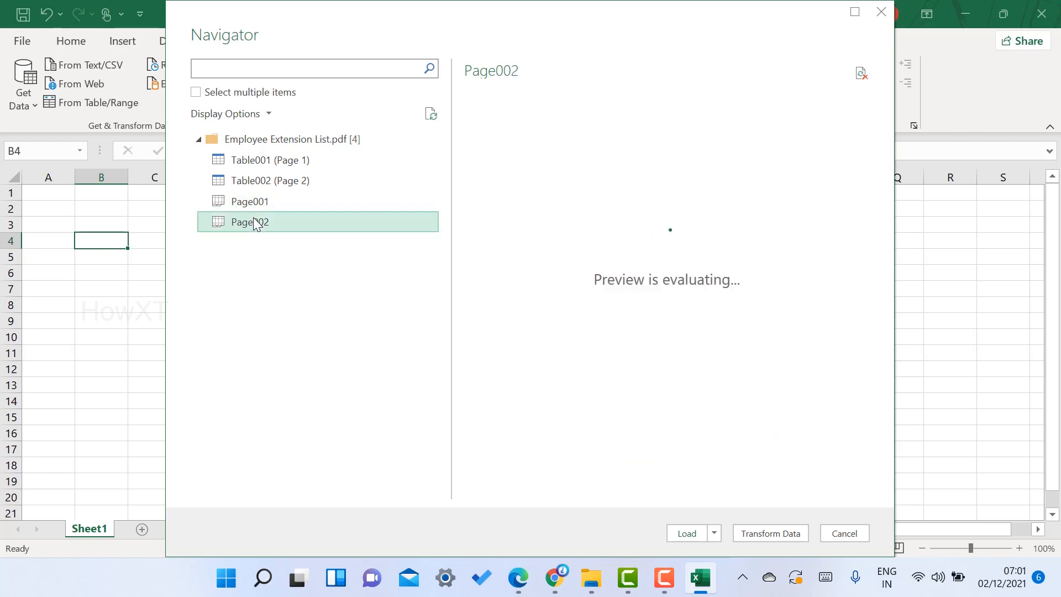
click(250, 160)
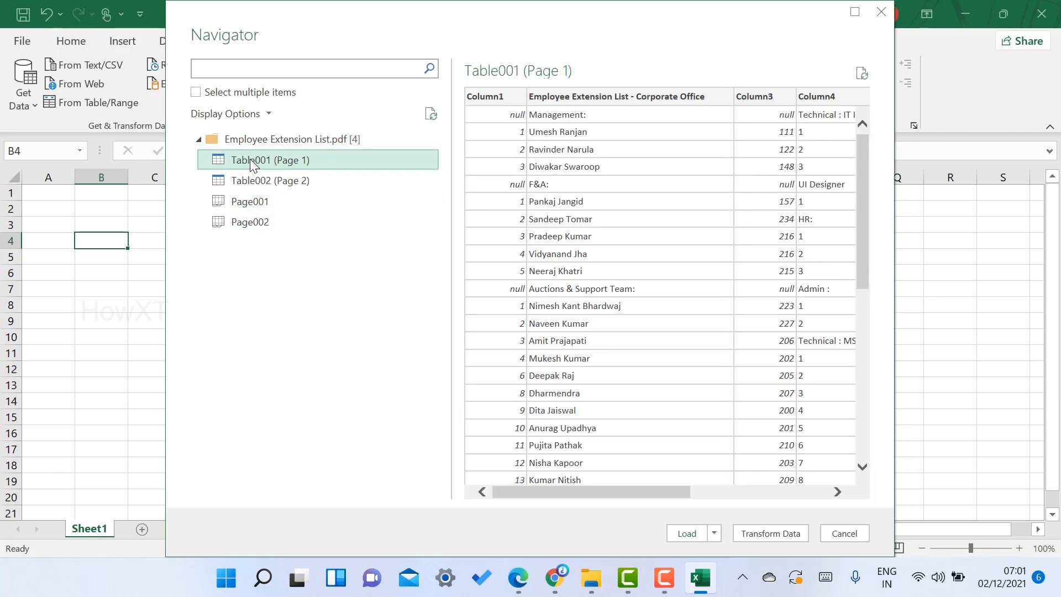
click(257, 207)
click(283, 160)
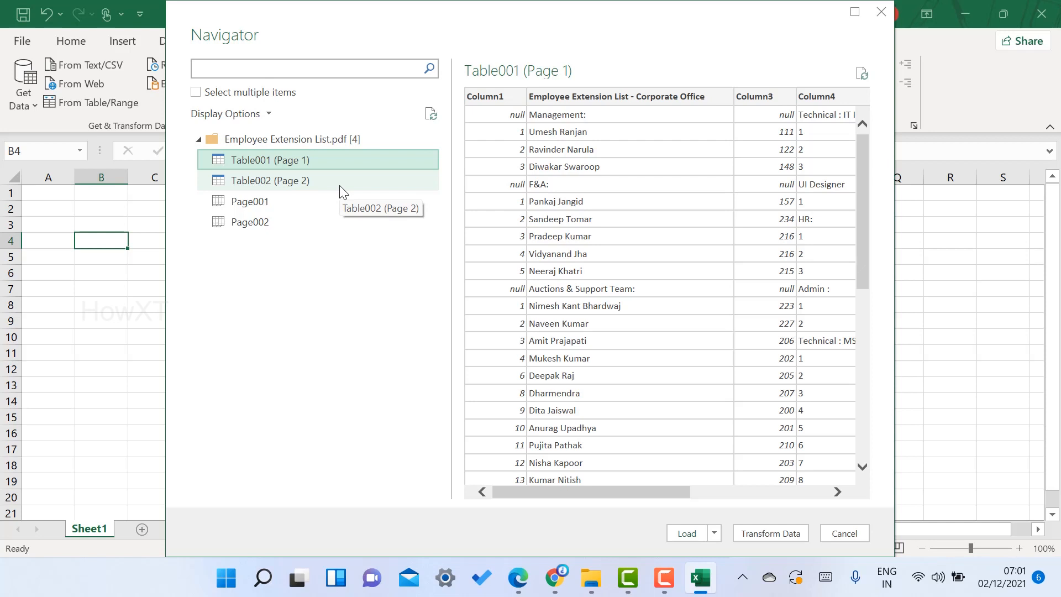
click(269, 205)
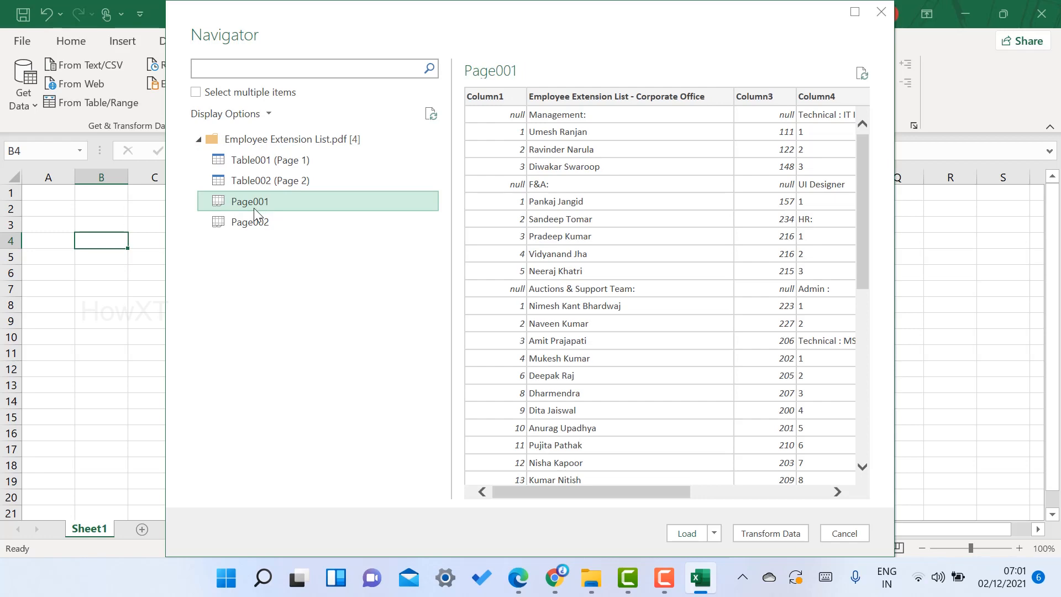
click(258, 220)
Step: Load Table001 (Page 1) from the PDF into the workbook
click(252, 167)
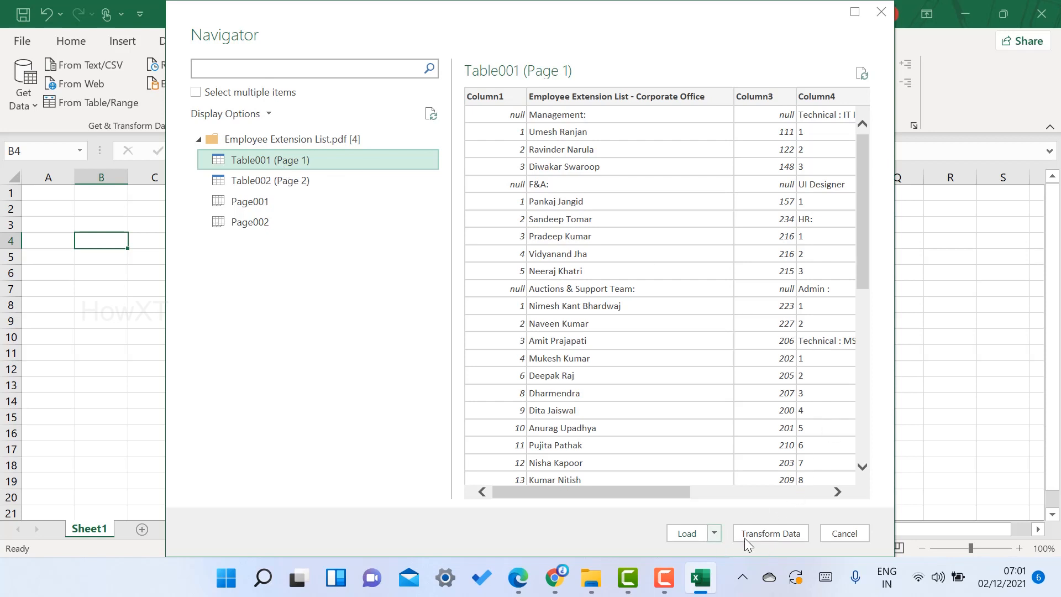
click(687, 534)
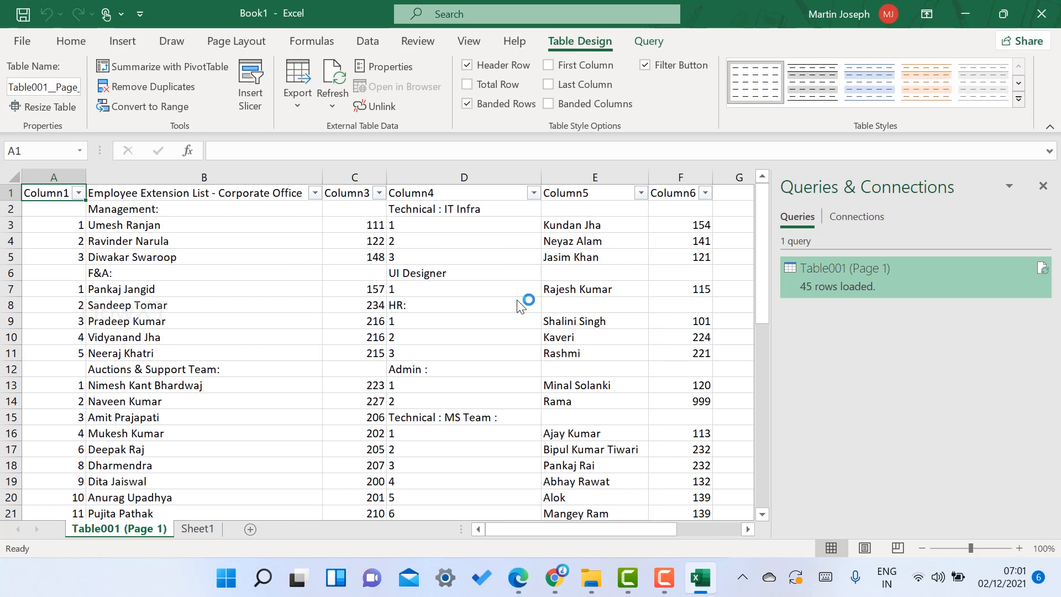
Step: Close the Queries & Connections pane and compare the loaded table with page 1 of Employee Extension List.pdf in Edge, returning to Excel
click(1043, 186)
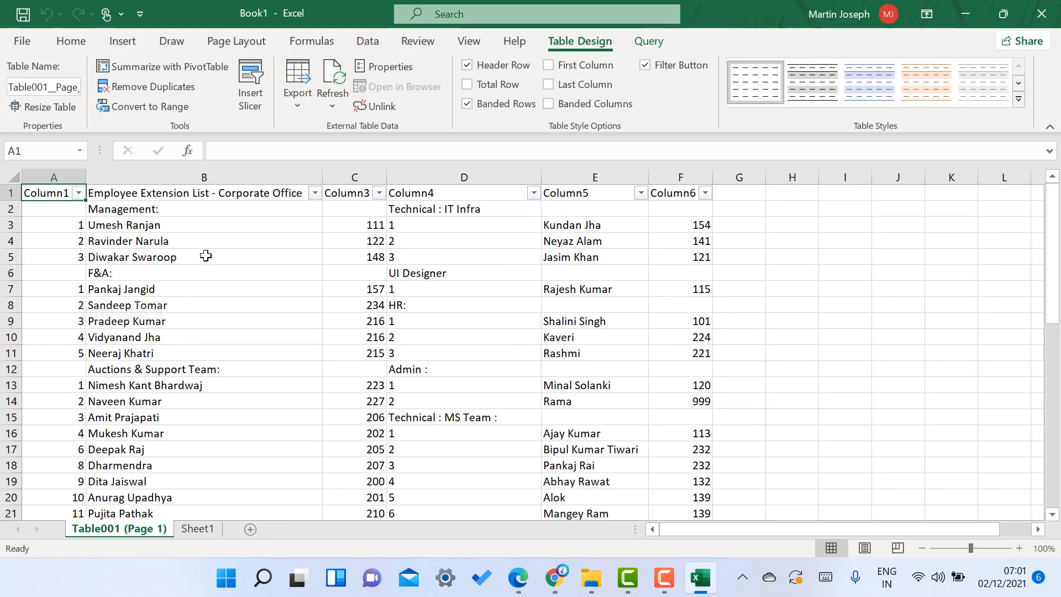
click(518, 578)
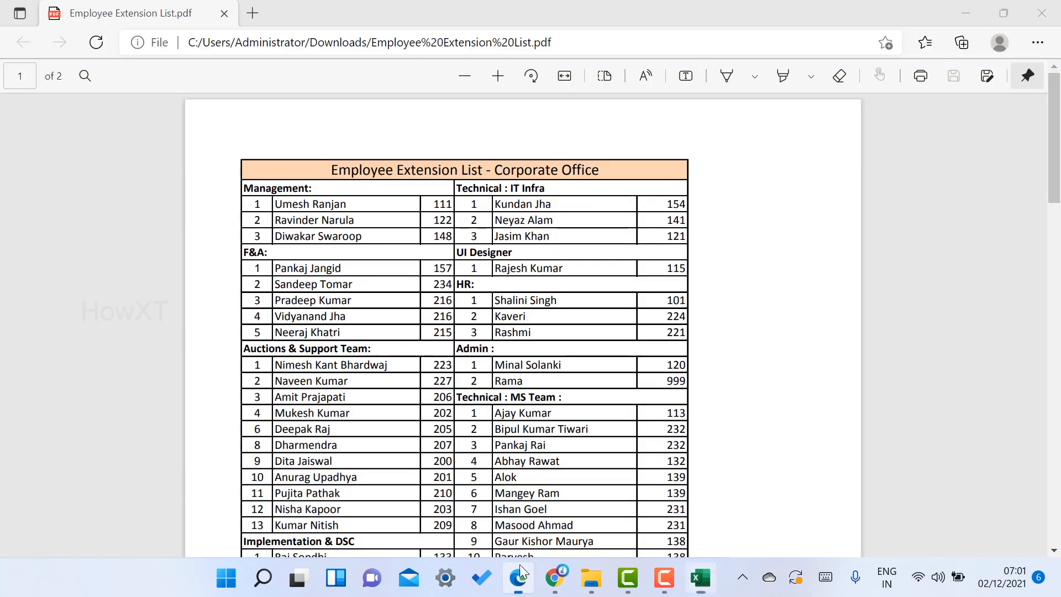
key(alt+Tab)
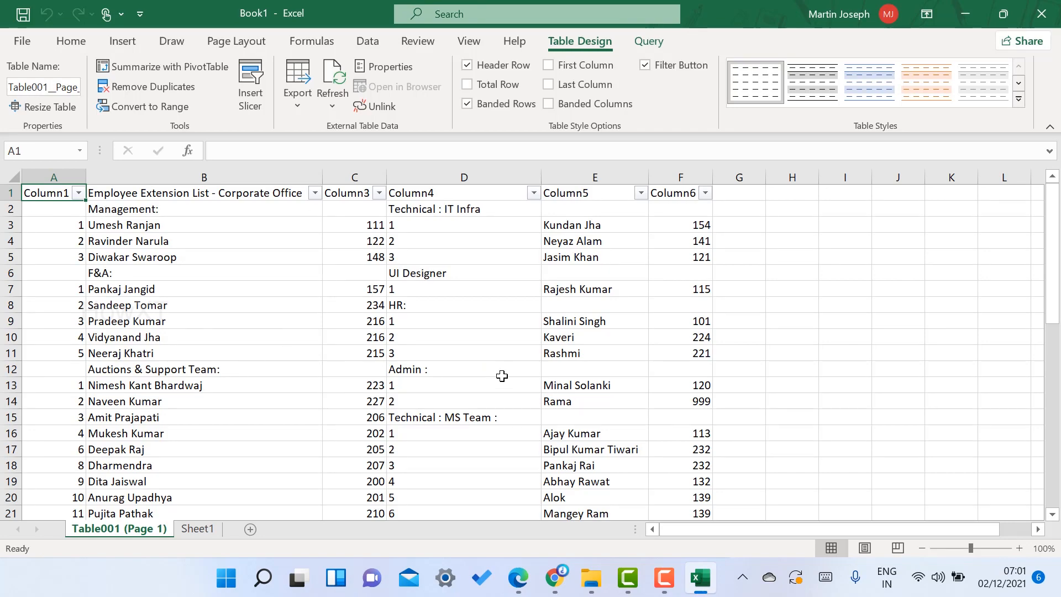
key(alt+Tab)
scroll(539, 321, down, 8)
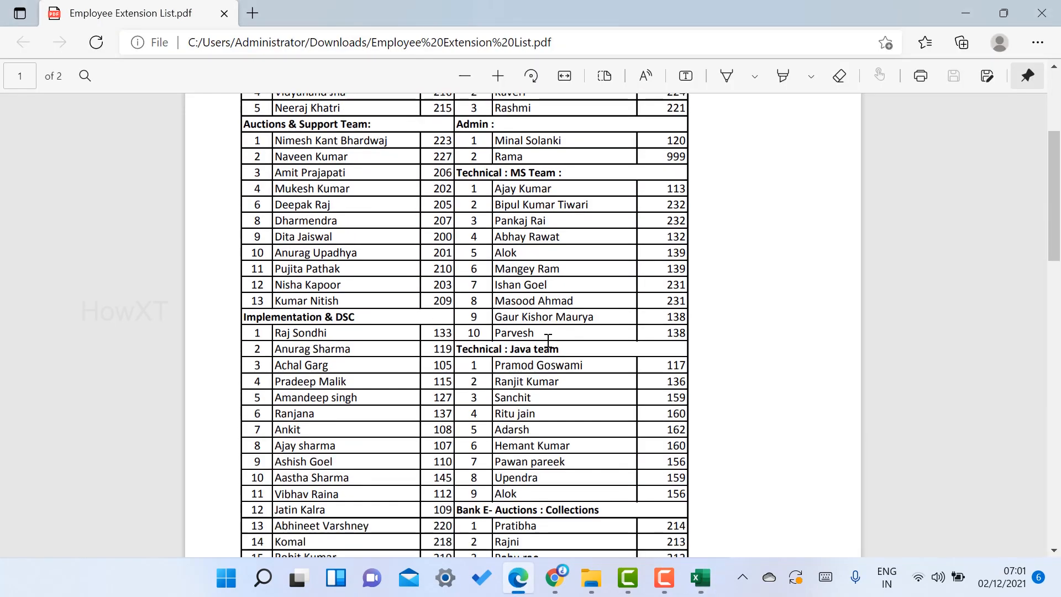
key(alt+Tab)
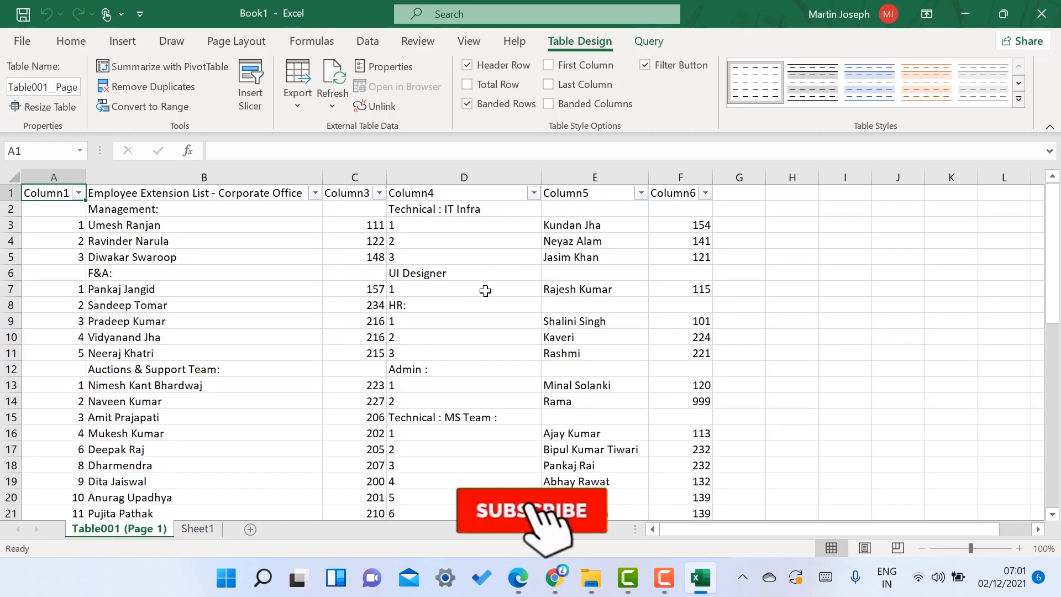
click(380, 235)
click(396, 229)
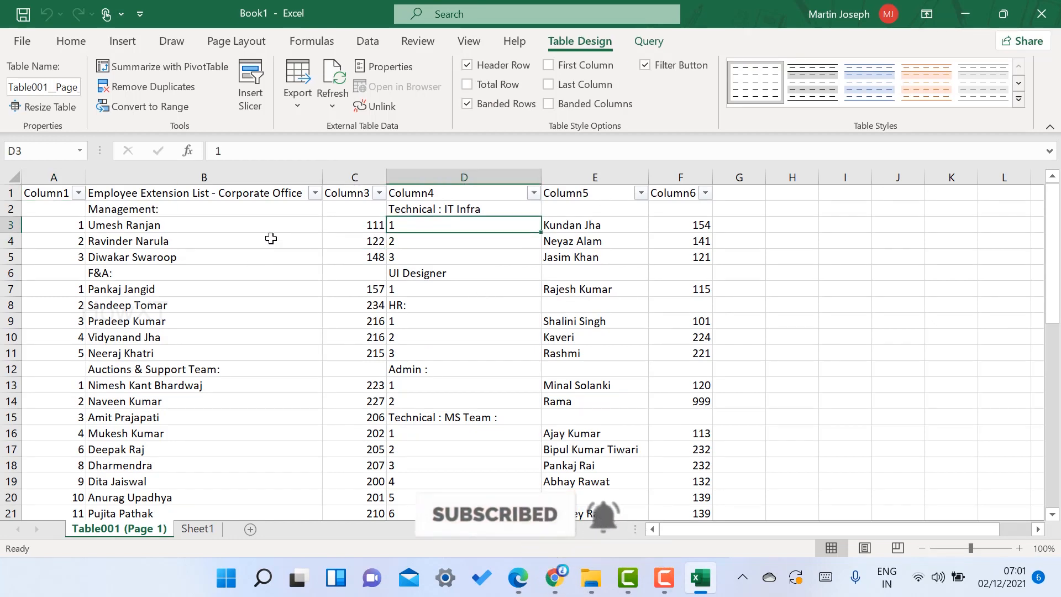